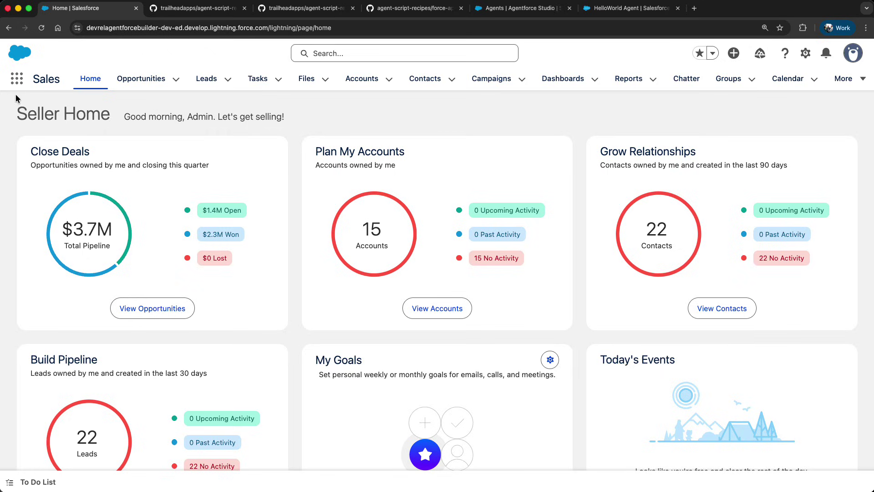
Step: Search the App Launcher for 'ag' and open Agentforce Studio to the Topic Delegation Agent
{"action": "left_click", "coordinate": [16, 79]}
{"action": "type", "text": "ag"}
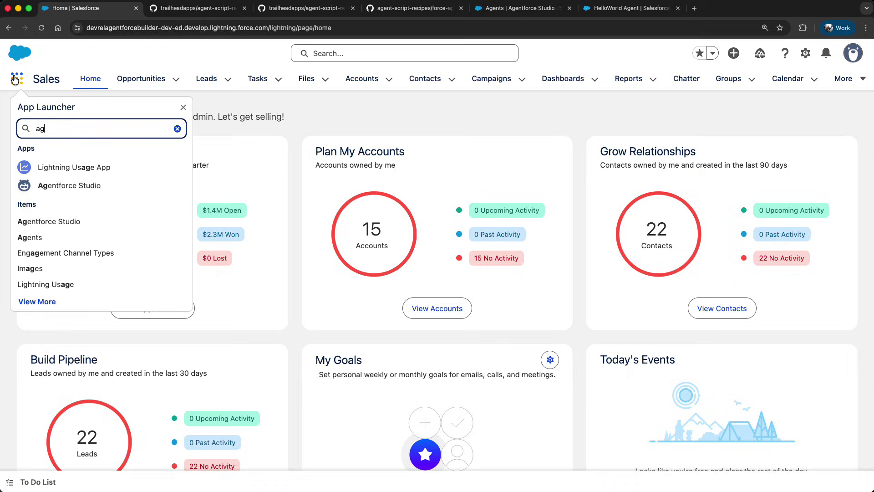
{"action": "left_click", "coordinate": [110, 185]}
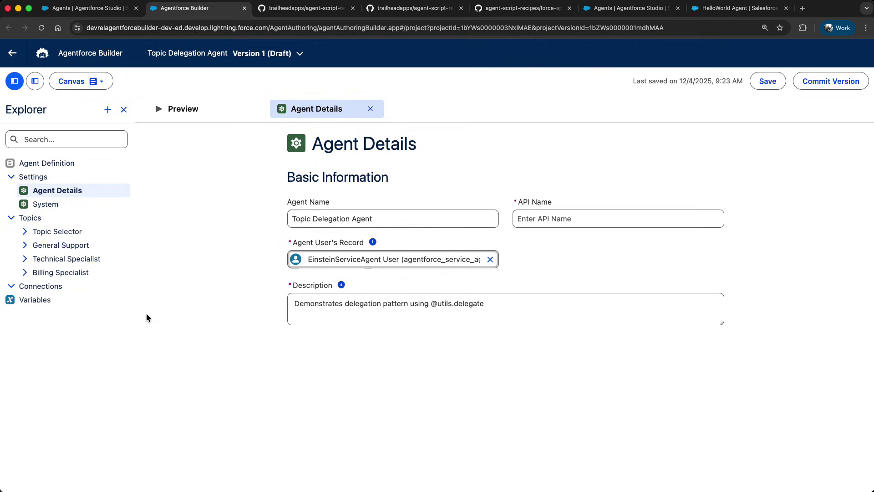
Step: Expand Technical Specialist and its actions, open the topic, and show analyze_technical_issue's details
{"action": "left_click", "coordinate": [26, 258]}
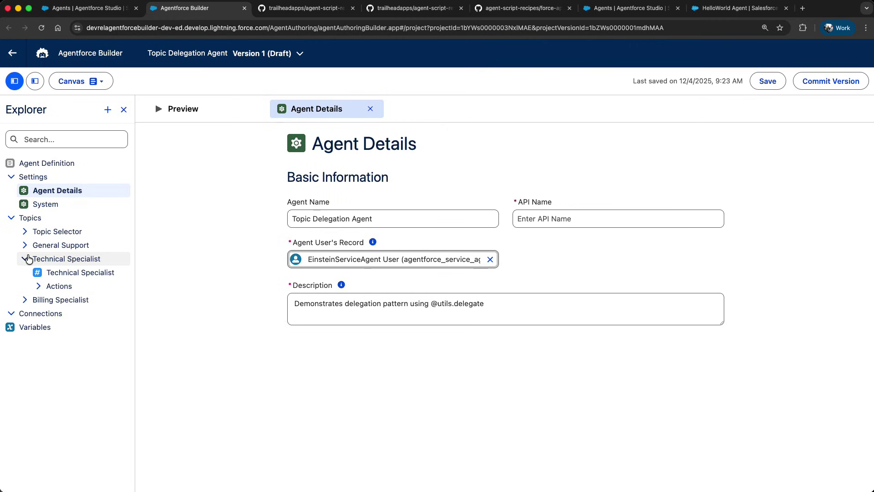
{"action": "left_click", "coordinate": [39, 286]}
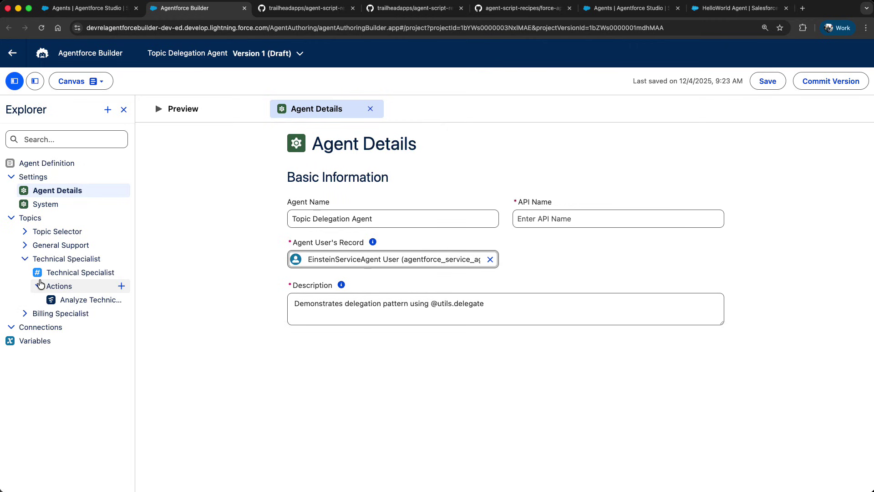
{"action": "left_click", "coordinate": [56, 276]}
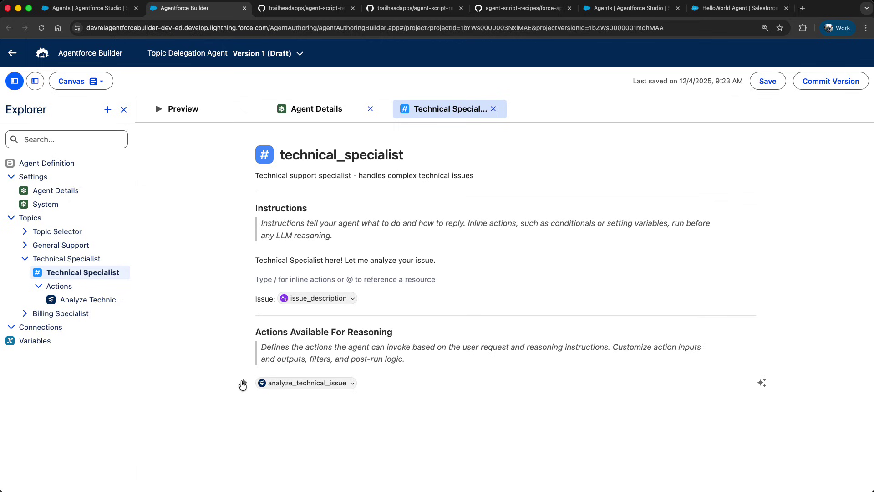
{"action": "left_click", "coordinate": [244, 383]}
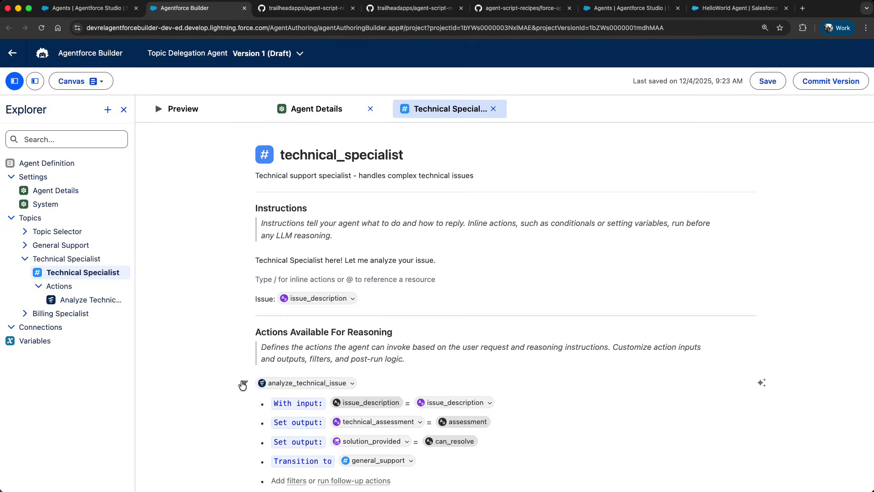
Step: Switch the technical_specialist topic to Script view, then go to the agent-script-recipes GitHub tab
{"action": "left_click", "coordinate": [99, 84]}
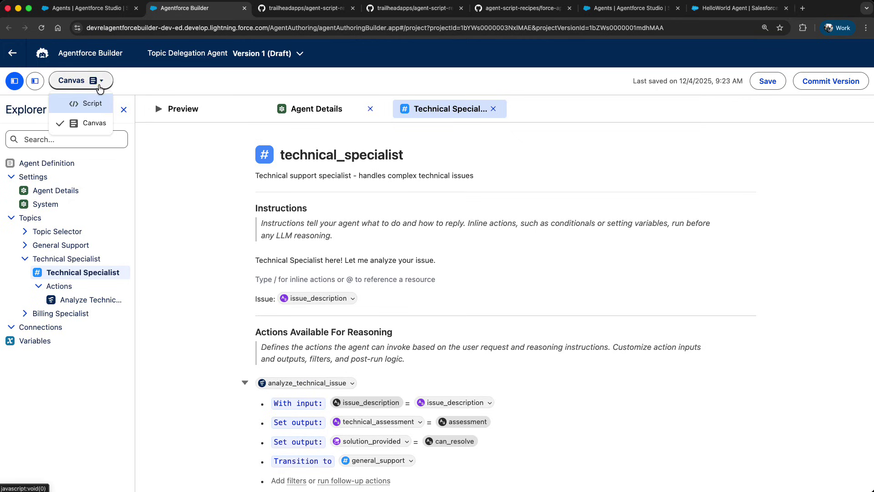
{"action": "left_click", "coordinate": [100, 104]}
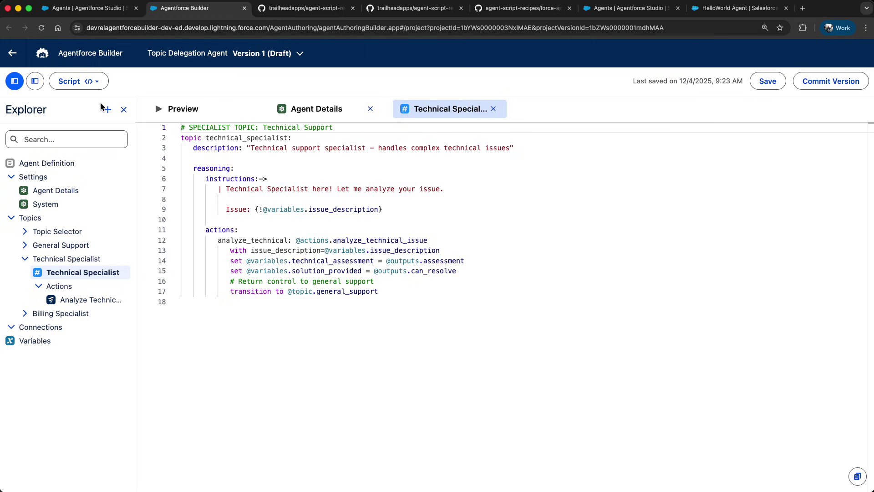
{"action": "key", "text": "ctrl+Tab"}
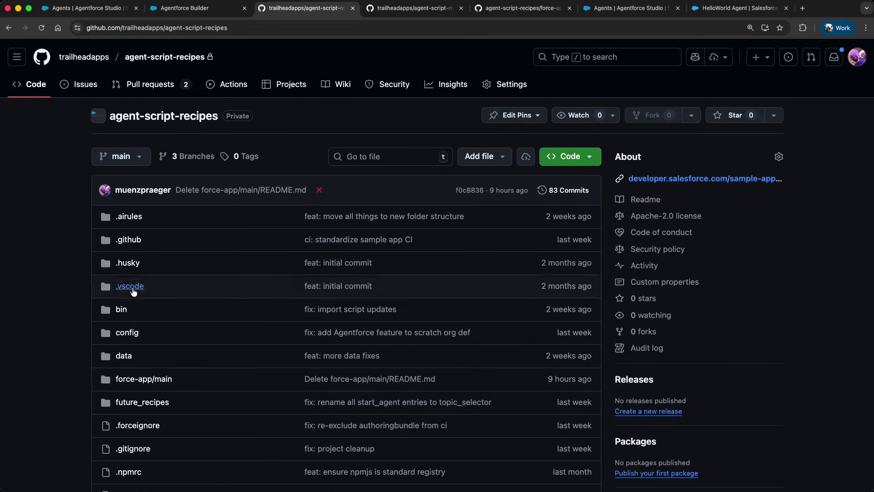
Step: Go from force-app/main to the 01_languageEssentials/templateExpressions folder using the file tree
{"action": "left_click", "coordinate": [134, 381]}
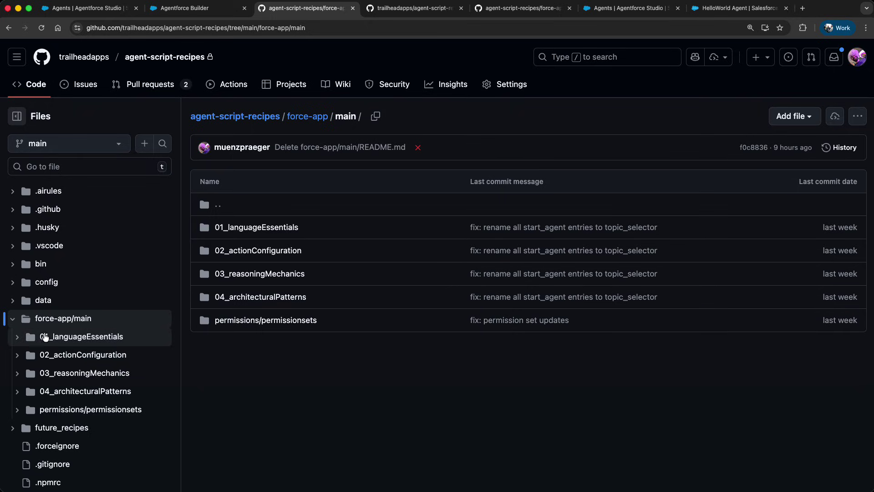
{"action": "left_click", "coordinate": [20, 338]}
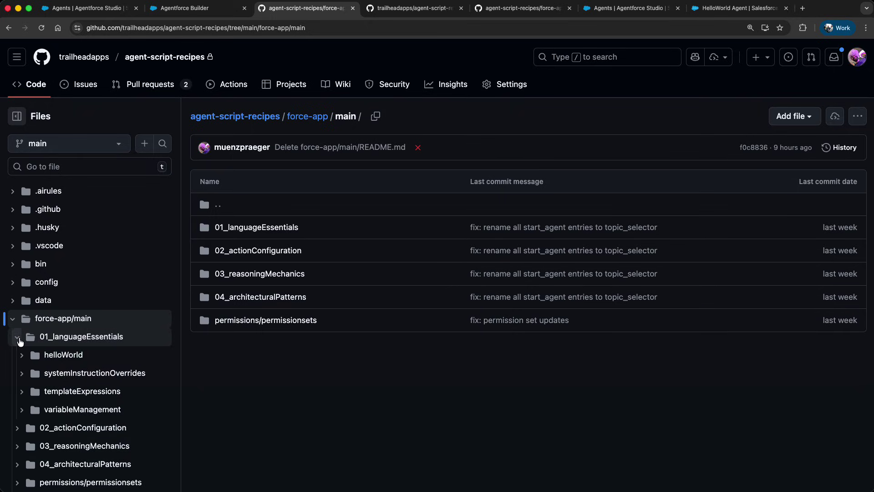
{"action": "left_click", "coordinate": [21, 391]}
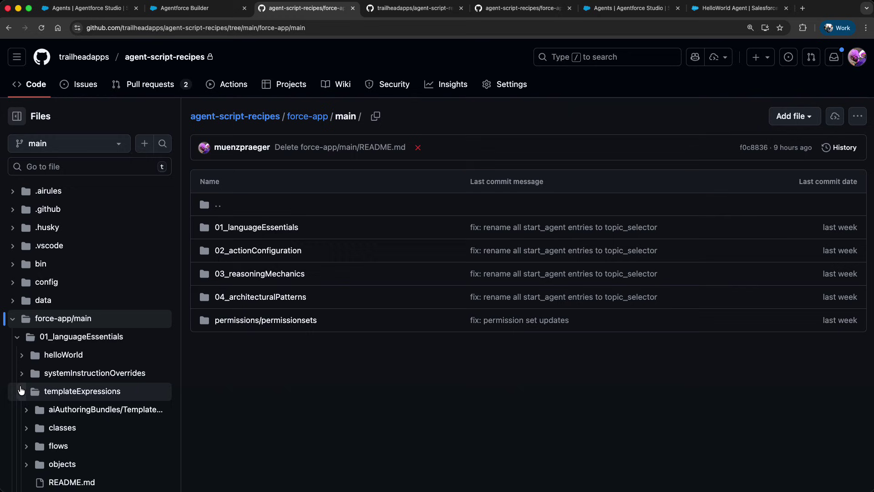
{"action": "left_click", "coordinate": [31, 392]}
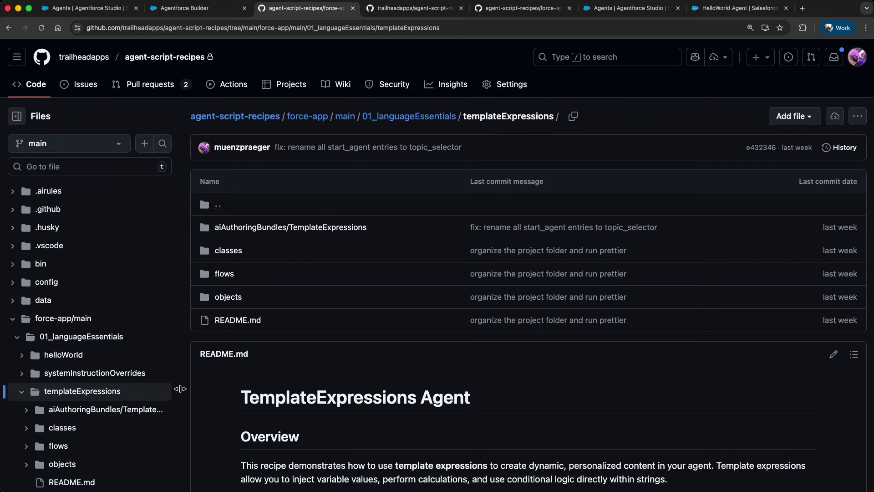
Step: Scroll the TemplateExpressions README to the Agent Flow diagram, then switch to the repository README
{"action": "scroll", "coordinate": [196, 395], "scroll_direction": "down", "scroll_amount": 5}
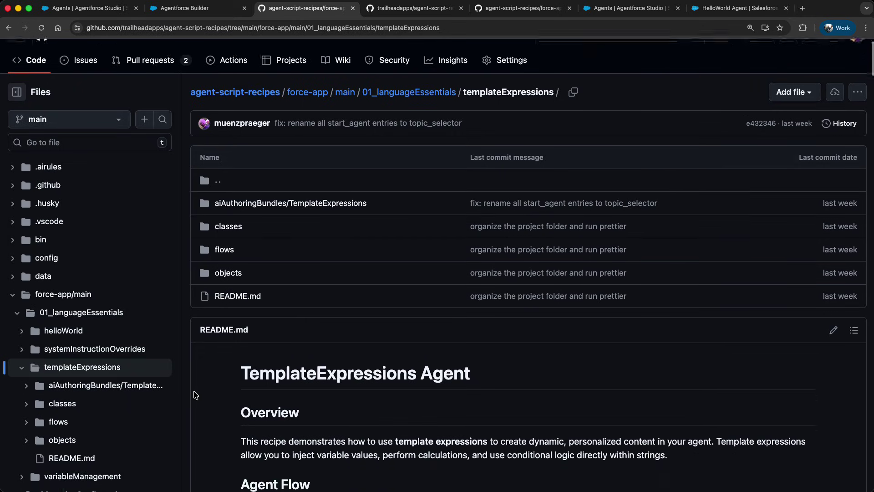
{"action": "scroll", "coordinate": [196, 395], "scroll_direction": "down", "scroll_amount": 1}
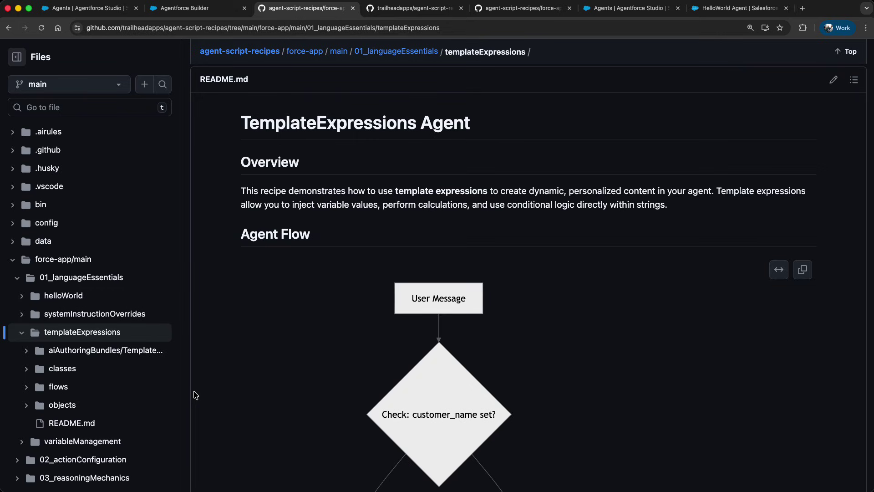
{"action": "key", "text": "ctrl+Tab"}
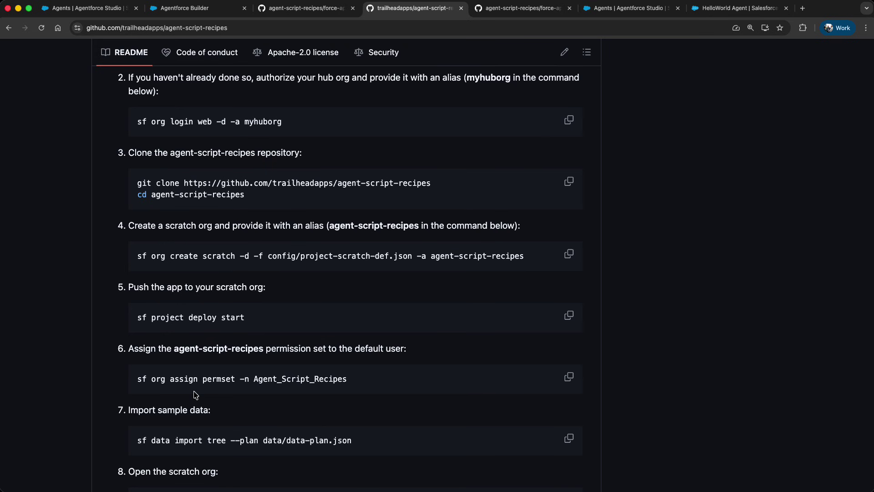
Step: Copy the raw HelloWorld.agent script and return to the Agentforce Studio agents list
{"action": "key", "text": "ctrl+Tab"}
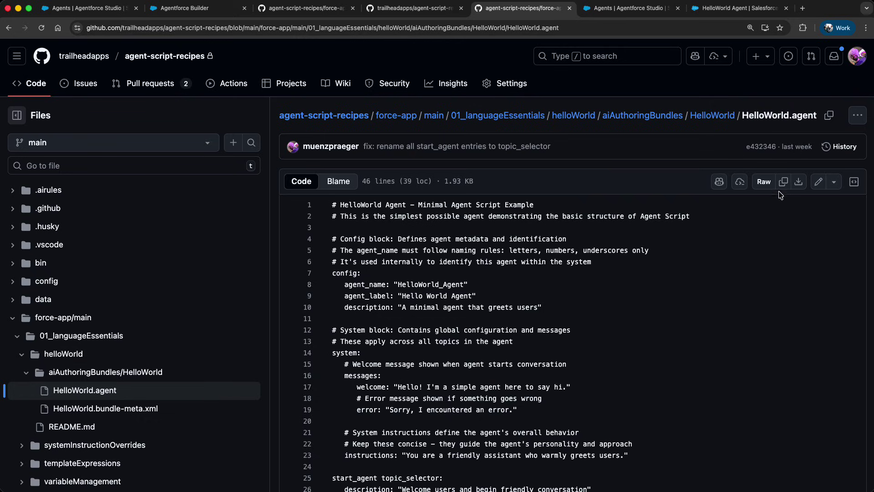
{"action": "left_click", "coordinate": [783, 184]}
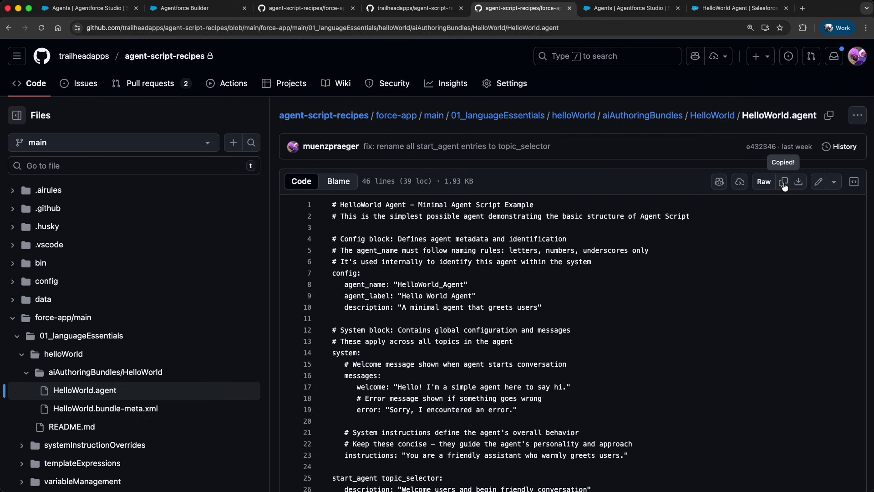
{"action": "key", "text": "ctrl+Tab"}
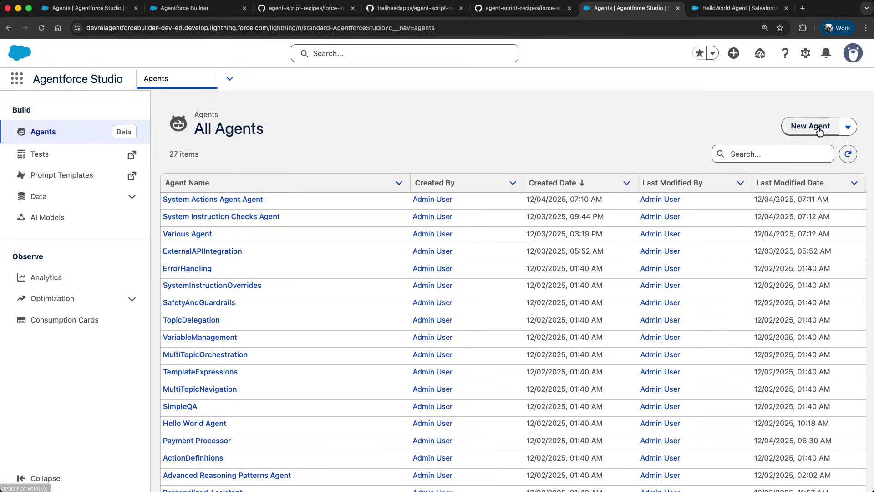
Step: Start a new agent from script and paste in the HelloWorld recipe script
{"action": "left_click", "coordinate": [847, 131]}
{"action": "left_click", "coordinate": [845, 148]}
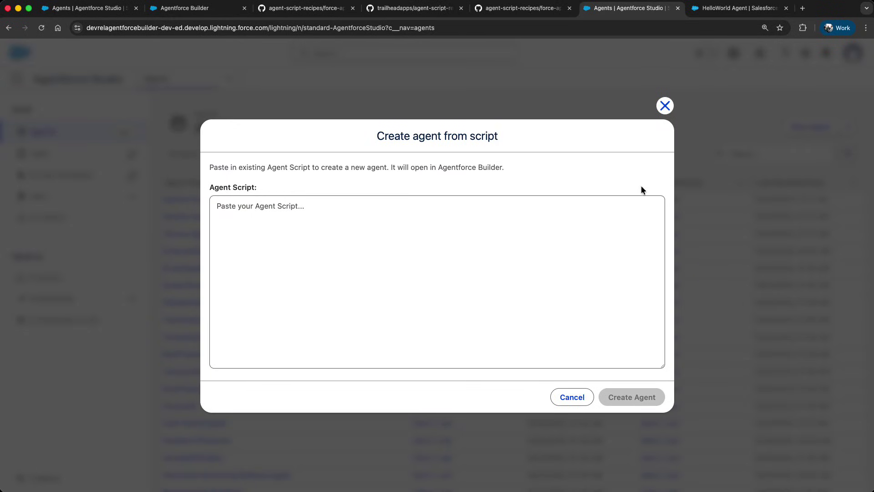
{"action": "left_click", "coordinate": [616, 201]}
{"action": "key", "text": "super+v"}
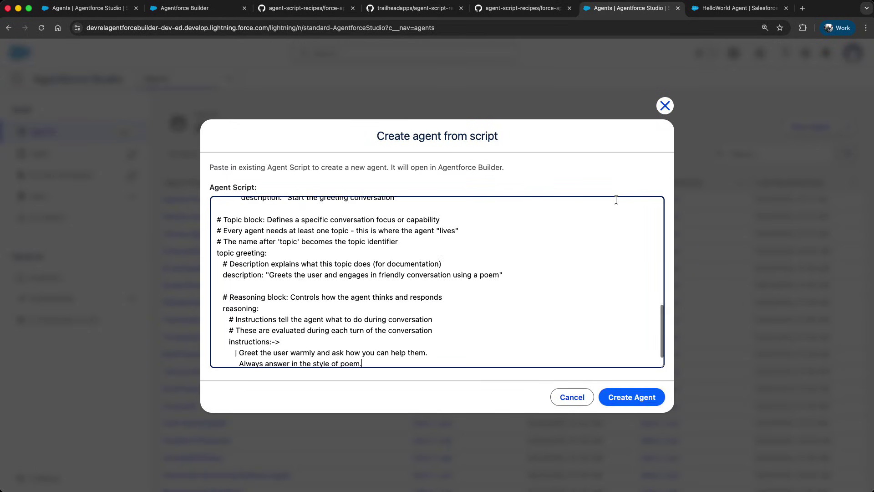
{"action": "scroll", "coordinate": [615, 200], "scroll_direction": "up", "scroll_amount": 5}
{"action": "scroll", "coordinate": [616, 201], "scroll_direction": "up", "scroll_amount": 5}
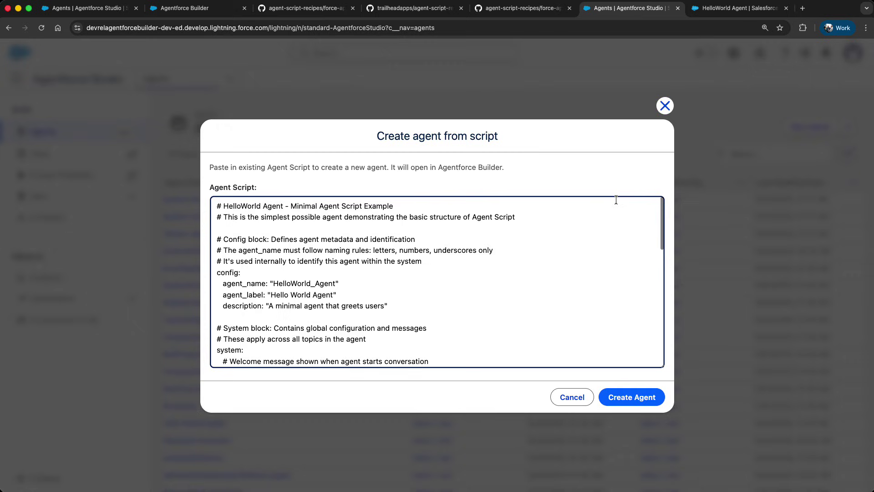
Step: Append 'New' to the agent_name and agent_label values, then create the agent
{"action": "left_click", "coordinate": [312, 283]}
{"action": "type", "text": "New"}
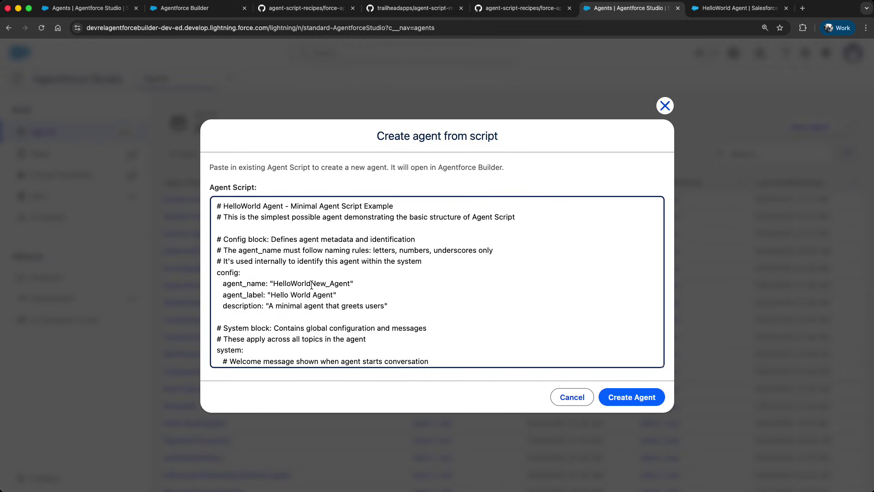
{"action": "key", "text": "Down"}
{"action": "type", "text": "New"}
{"action": "left_click", "coordinate": [610, 396]}
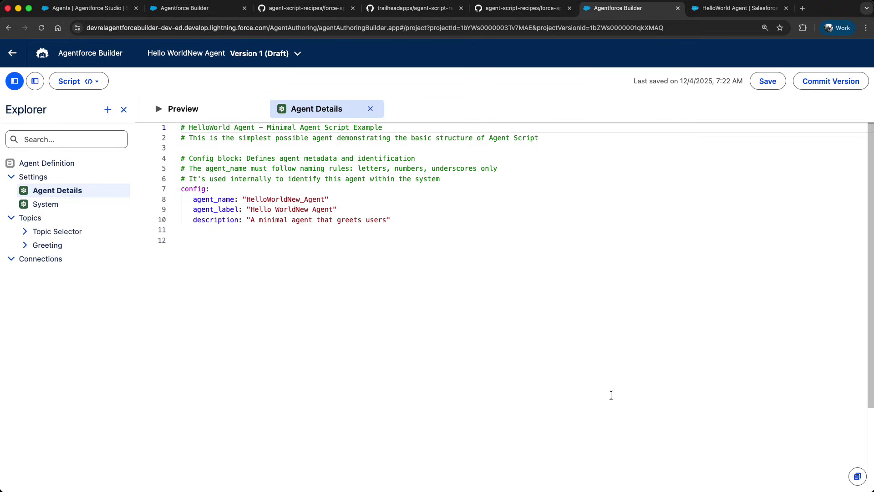
Step: Save the agent with the existing EinsteinServiceAgent User as its default agent user
{"action": "left_click", "coordinate": [768, 82]}
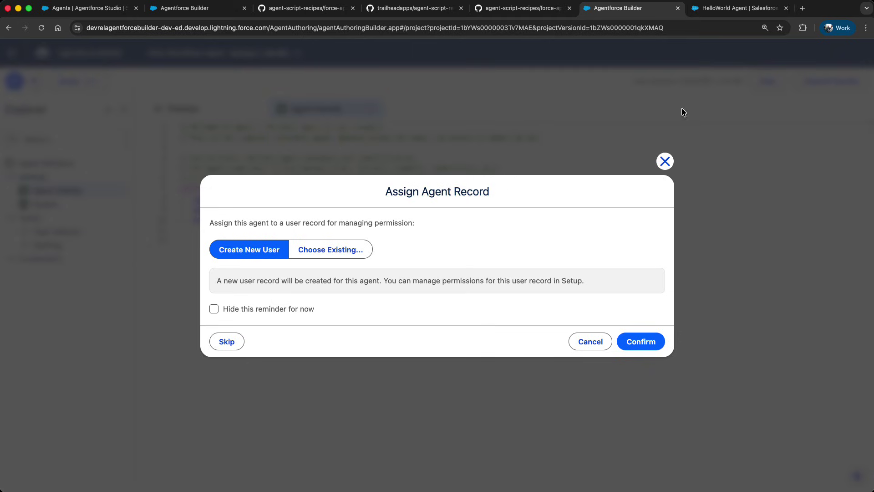
{"action": "left_click", "coordinate": [361, 249]}
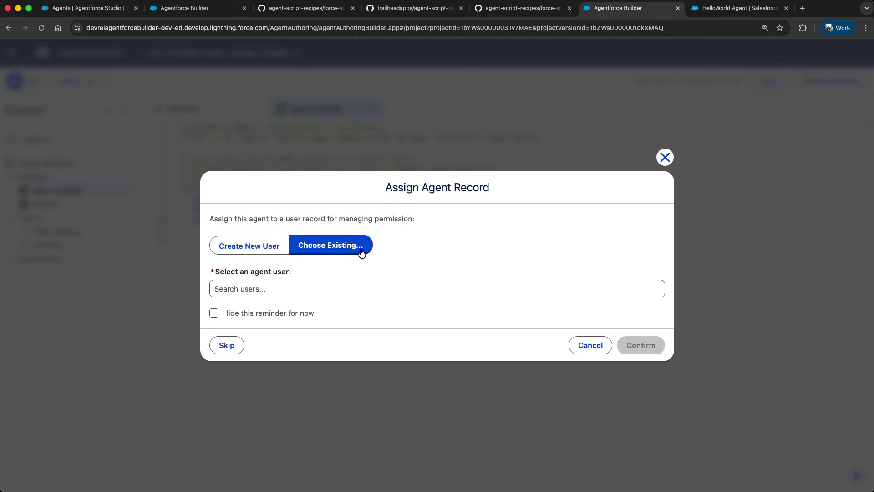
{"action": "left_click", "coordinate": [358, 292]}
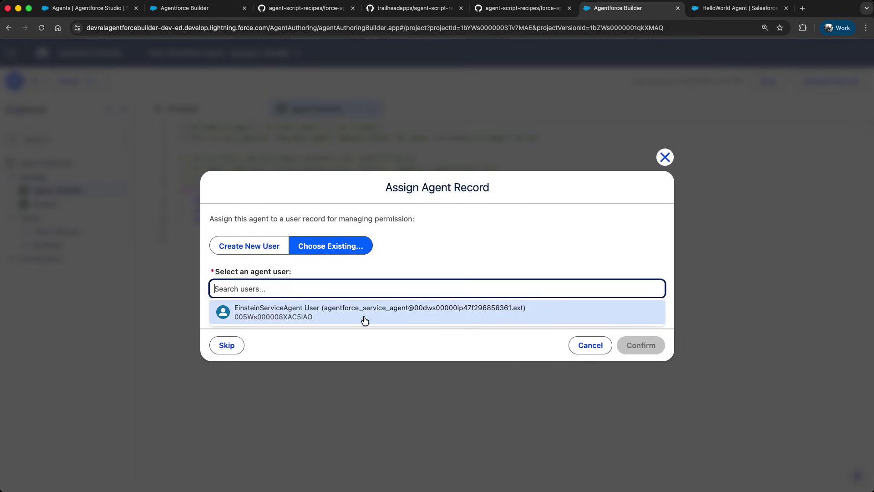
{"action": "left_click", "coordinate": [363, 316]}
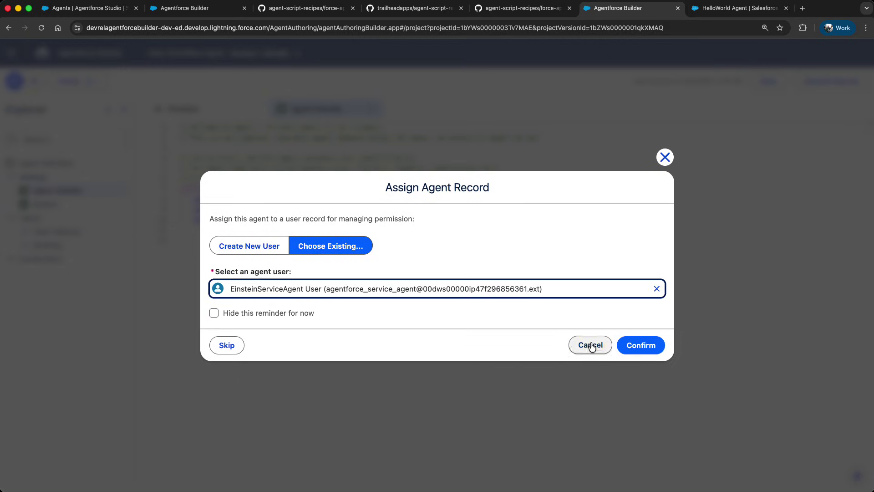
{"action": "left_click", "coordinate": [628, 346]}
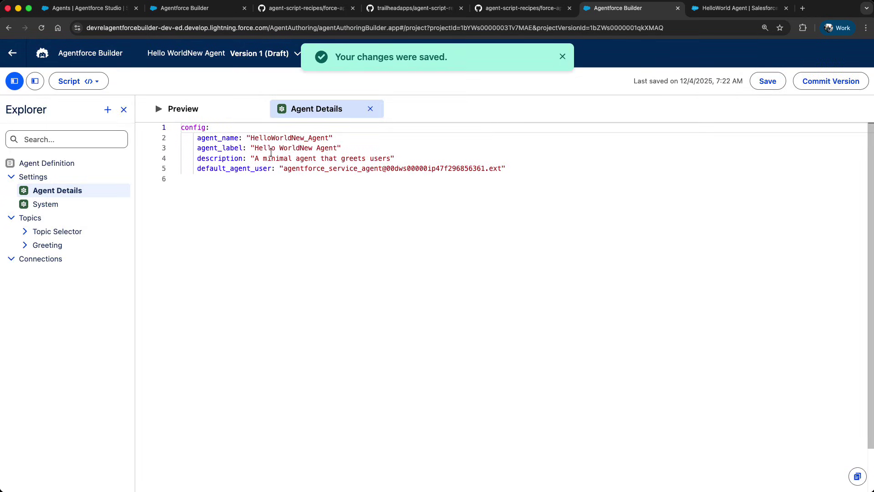
Step: Open the Preview and switch its Live Test Mode to Simulate
{"action": "left_click", "coordinate": [198, 111]}
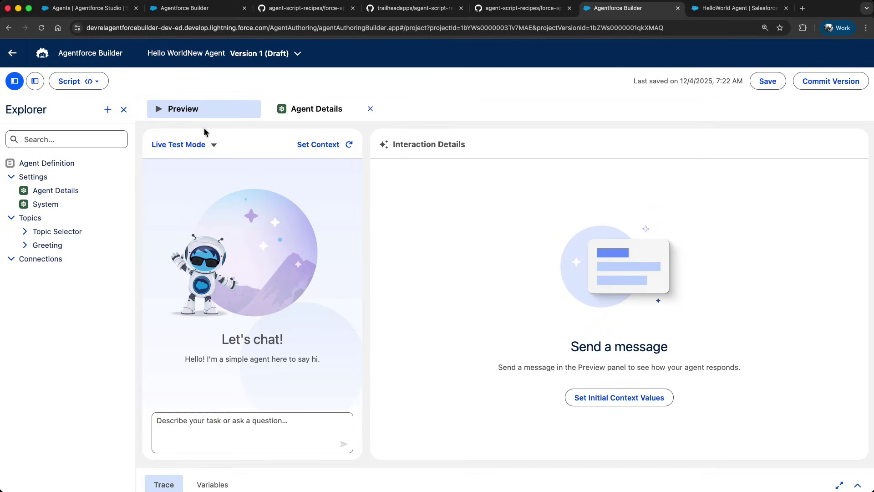
{"action": "left_click", "coordinate": [212, 148]}
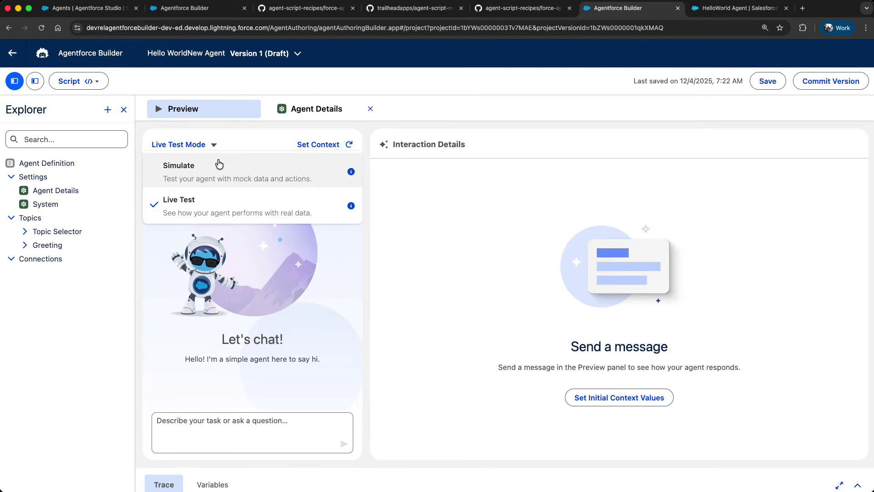
{"action": "left_click", "coordinate": [218, 165]}
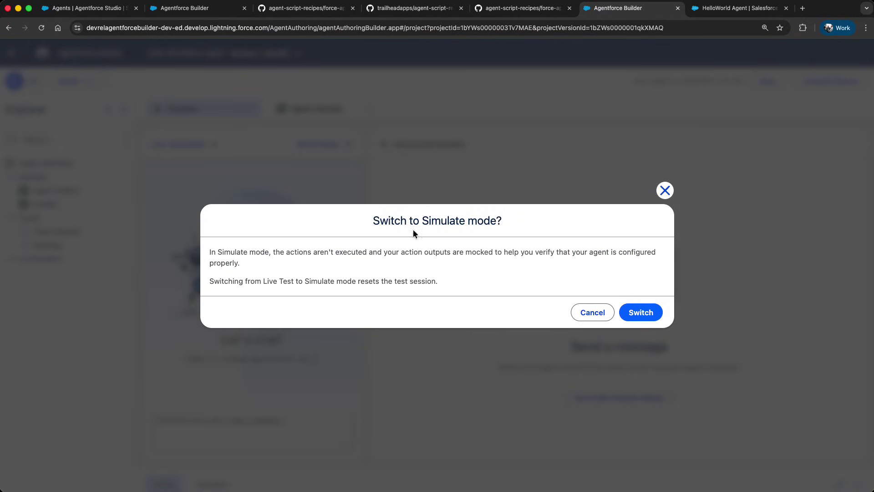
{"action": "left_click", "coordinate": [637, 315]}
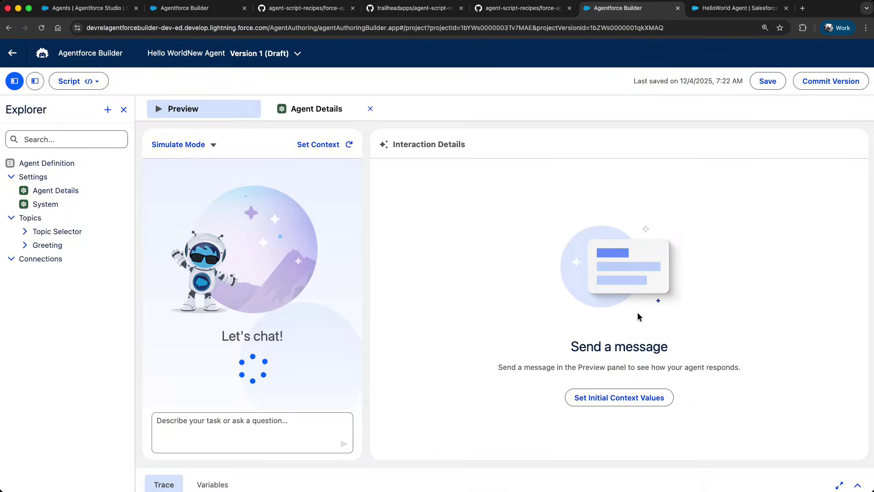
Step: Send 'hello world agent' in the preview chat
{"action": "left_click", "coordinate": [299, 415]}
{"action": "type", "text": "hello "}
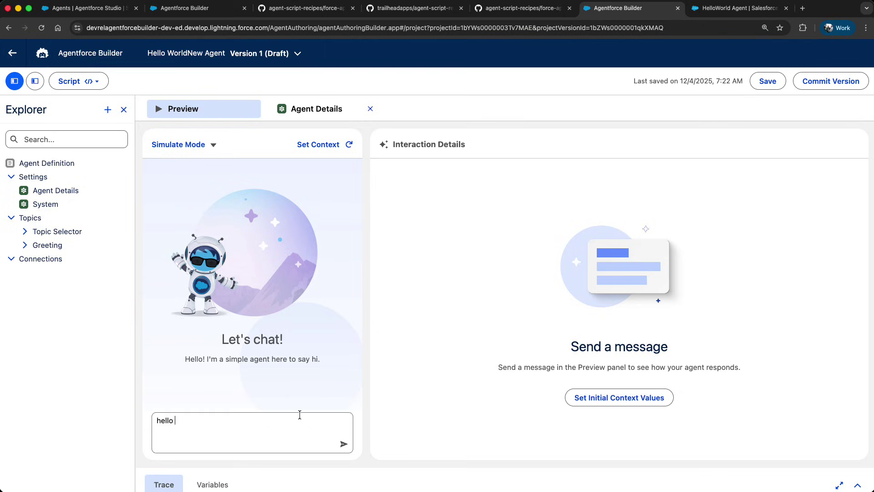
{"action": "type", "text": "world agent"}
{"action": "key", "text": "Return"}
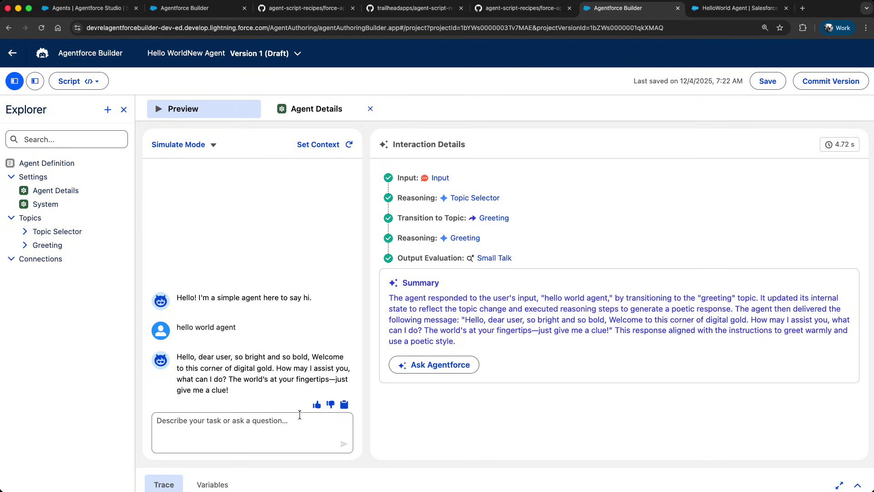
Step: Review the test conversation's expanded Trace rows, then move to the HelloWorld Agent recipe docs
{"action": "left_click", "coordinate": [858, 485]}
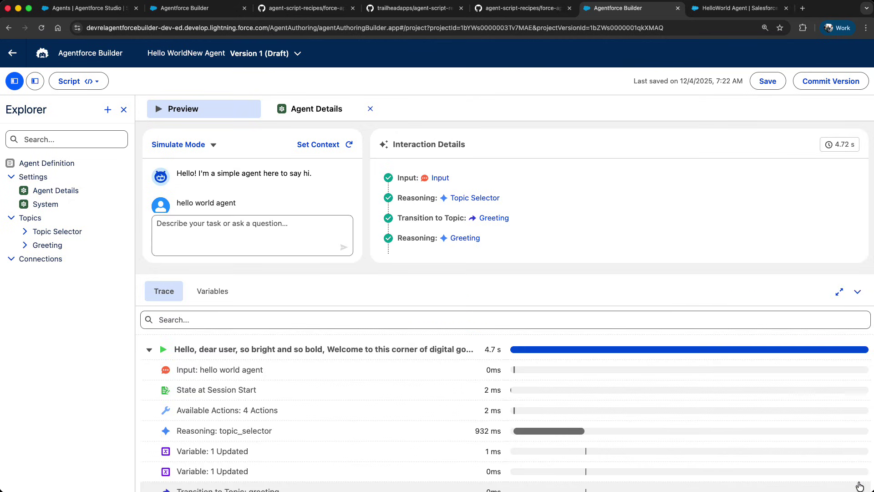
{"action": "scroll", "coordinate": [859, 485], "scroll_direction": "down", "scroll_amount": 5}
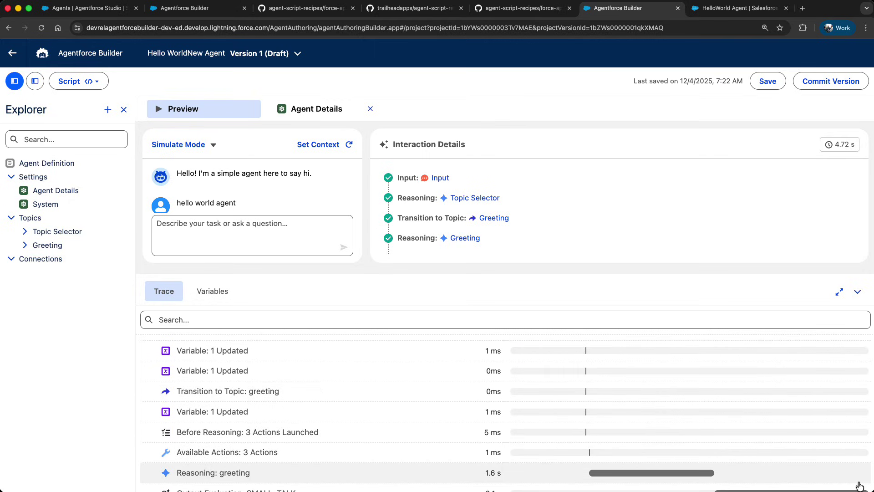
{"action": "key", "text": "ctrl+Tab"}
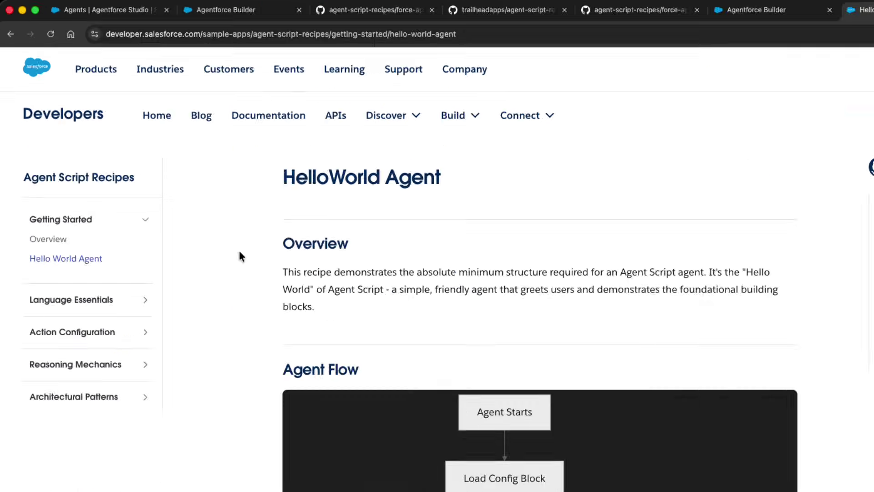
Step: Expand the Language Essentials and Action Configuration sections in the Agent Script Recipes sidebar
{"action": "left_click", "coordinate": [93, 244]}
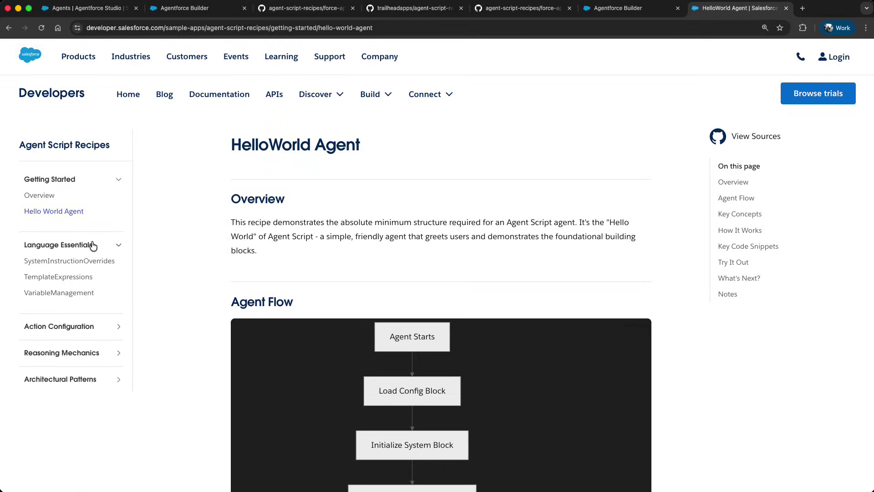
{"action": "left_click", "coordinate": [97, 324]}
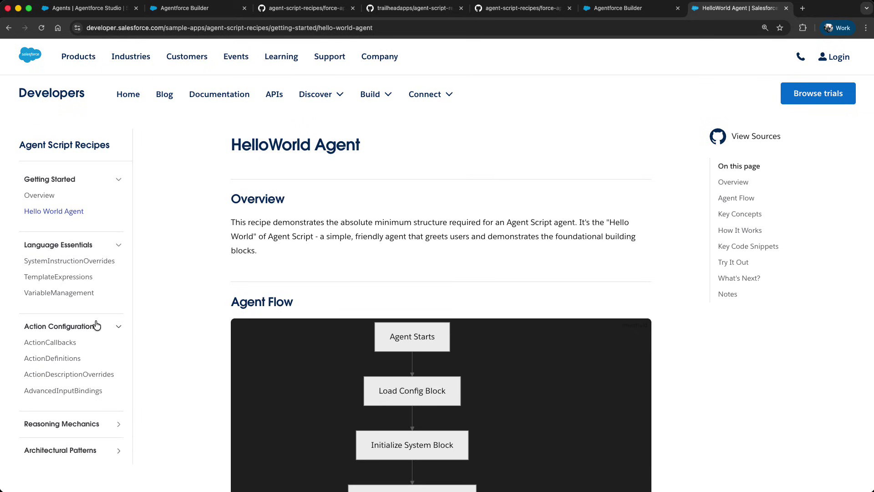